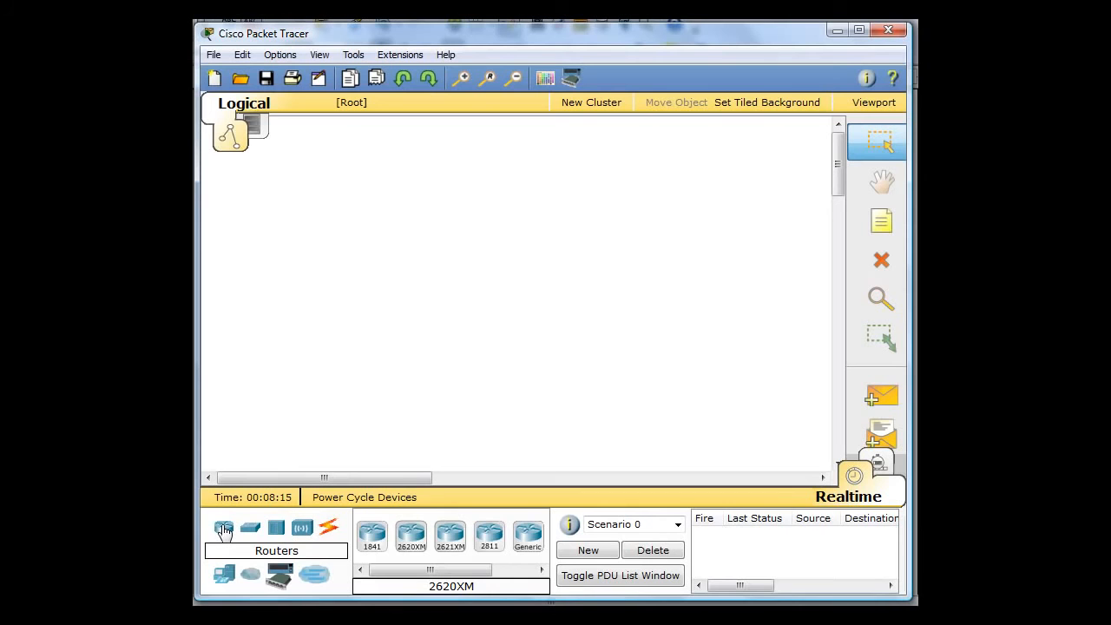
Step: Place two generic Router-PT routers side by side in the middle of the workspace and move them slightly closer together
{"action": "left_click", "coordinate": [527, 544]}
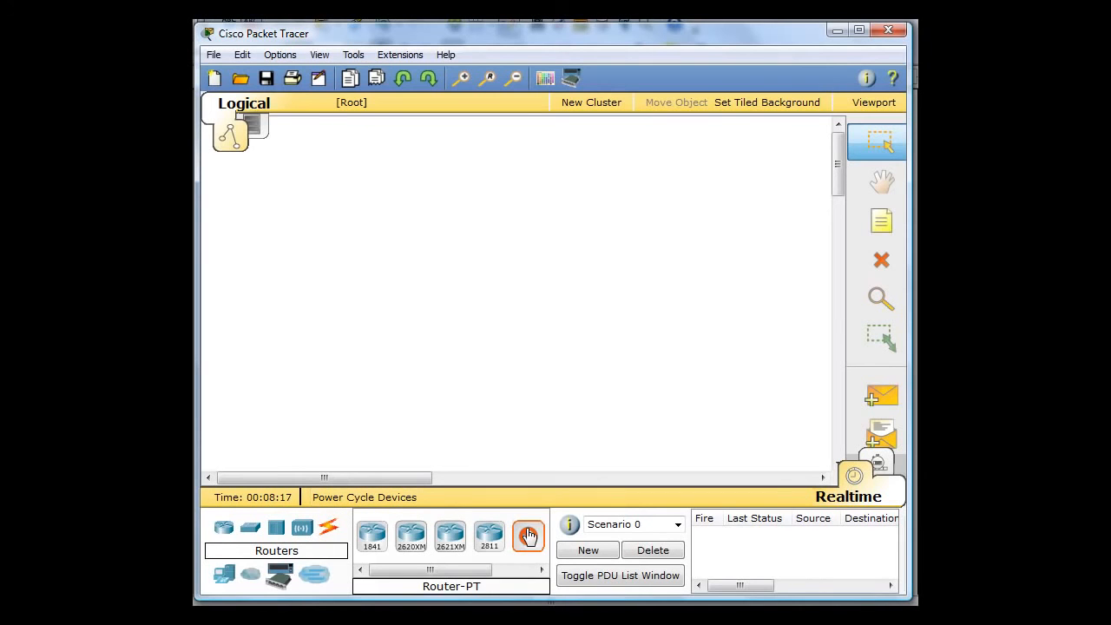
{"action": "left_click", "coordinate": [436, 292]}
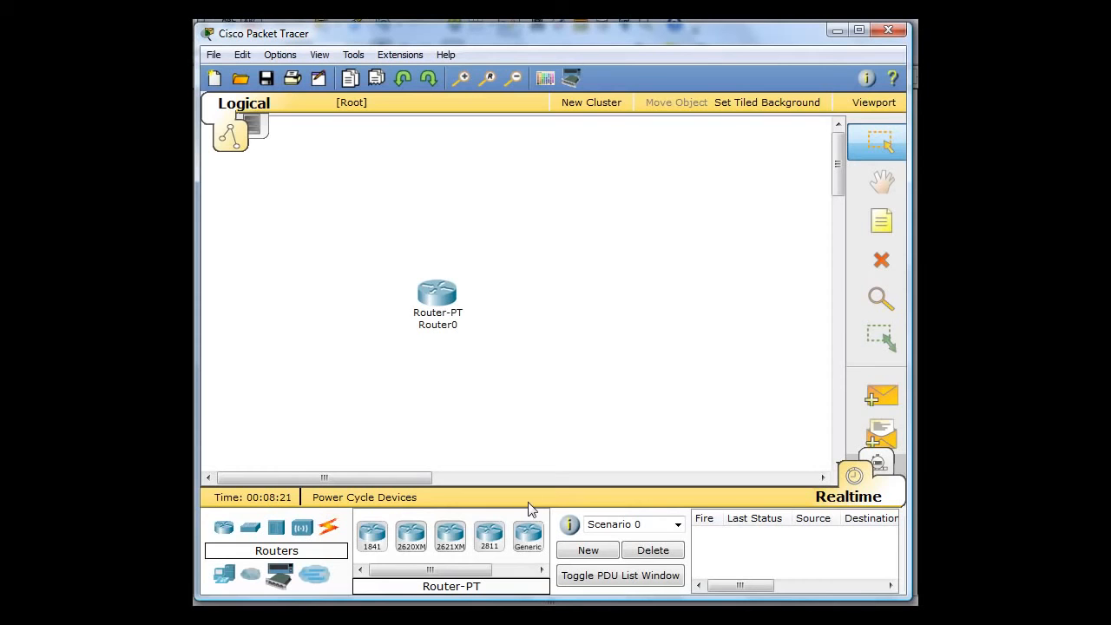
{"action": "left_click", "coordinate": [530, 537]}
{"action": "left_click", "coordinate": [623, 297]}
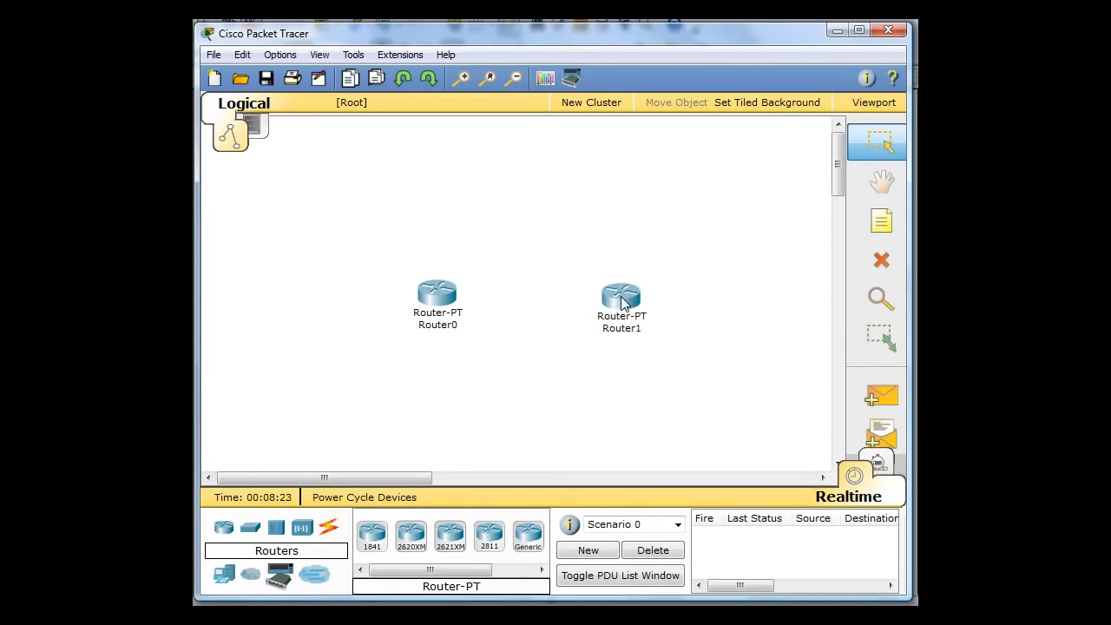
{"action": "left_click_drag", "start_coordinate": [628, 298], "coordinate": [608, 296]}
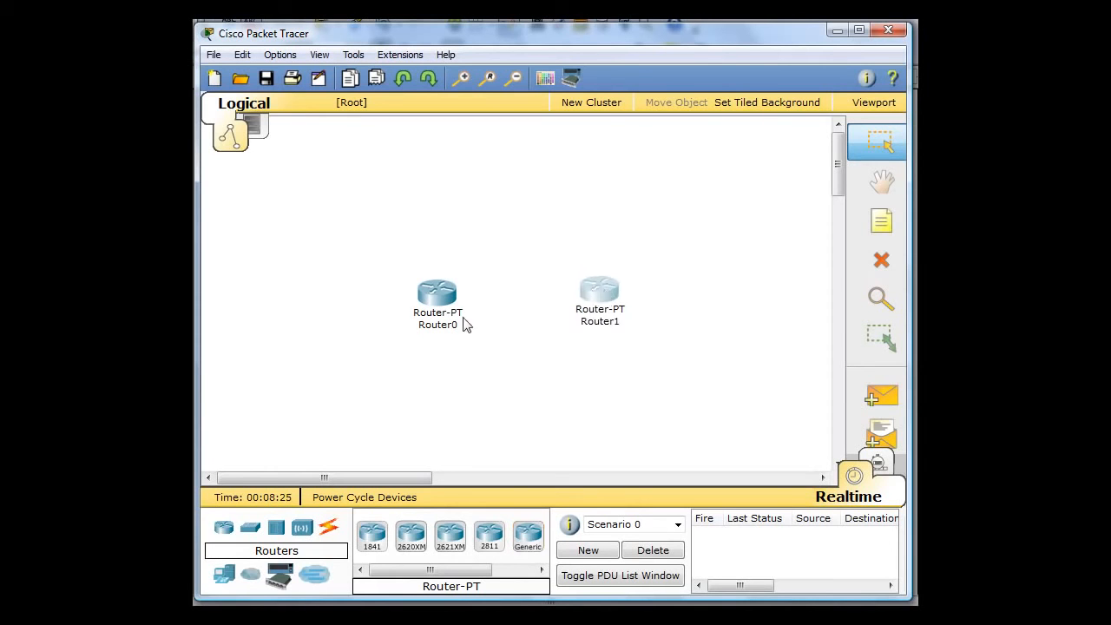
{"action": "left_click_drag", "start_coordinate": [441, 300], "coordinate": [473, 298]}
Step: Add two generic Switch-PT switches in line with the routers, one on the outer side of each router
{"action": "left_click", "coordinate": [252, 528]}
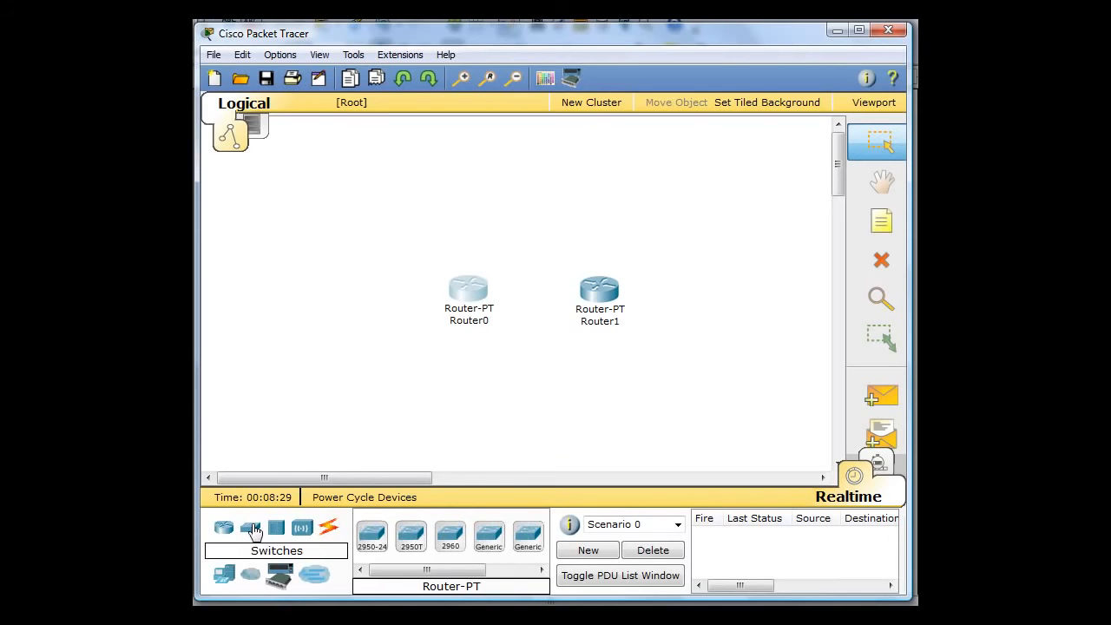
{"action": "left_click", "coordinate": [490, 537]}
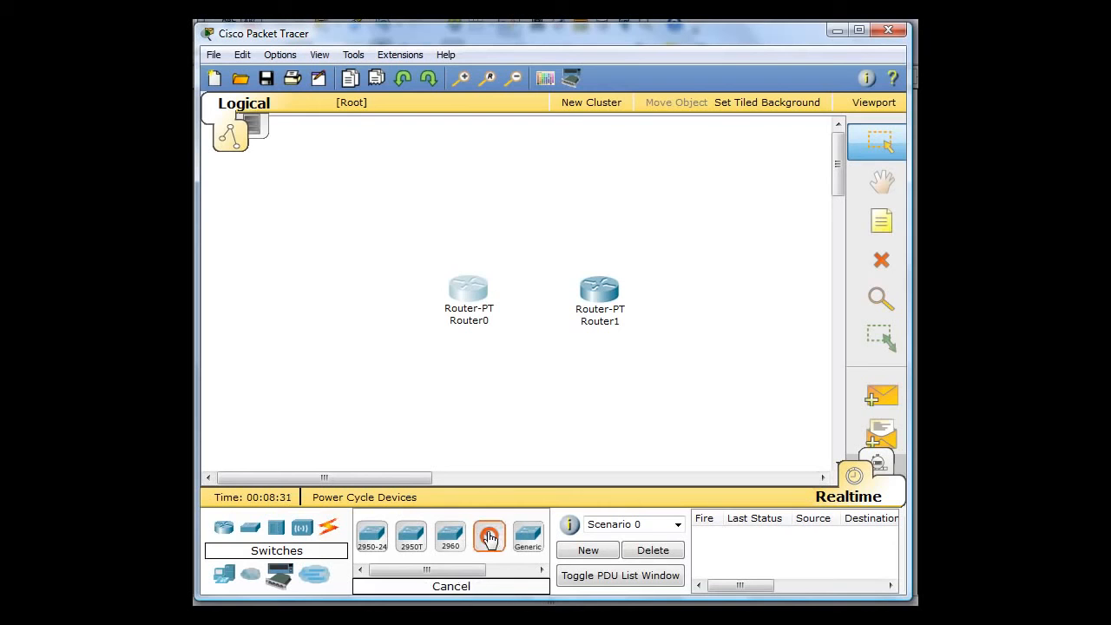
{"action": "left_click", "coordinate": [339, 292]}
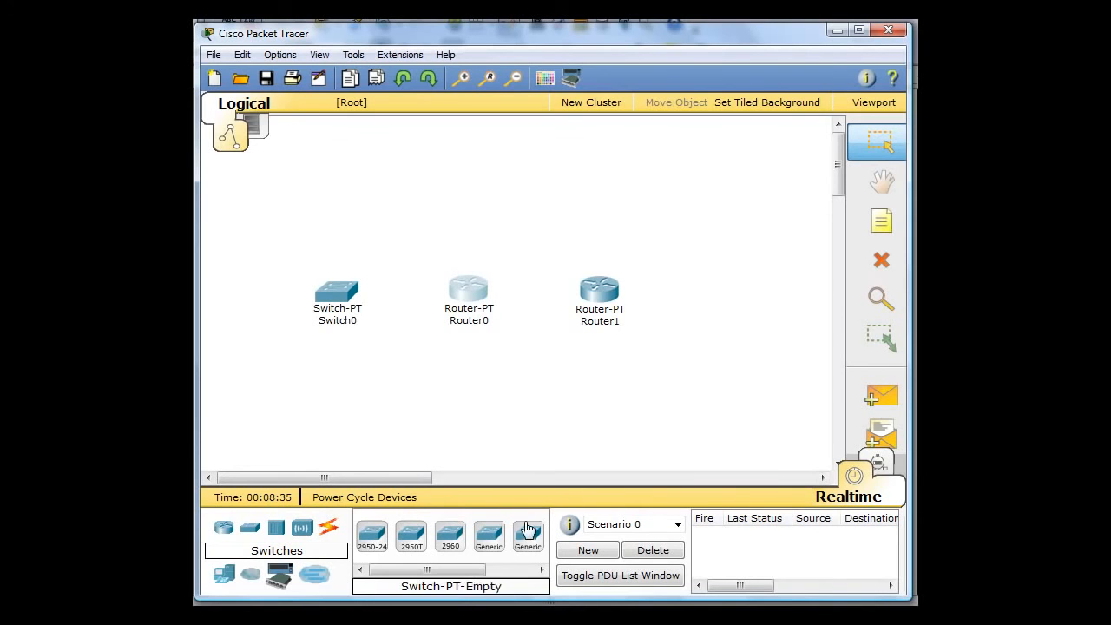
{"action": "left_click", "coordinate": [489, 536]}
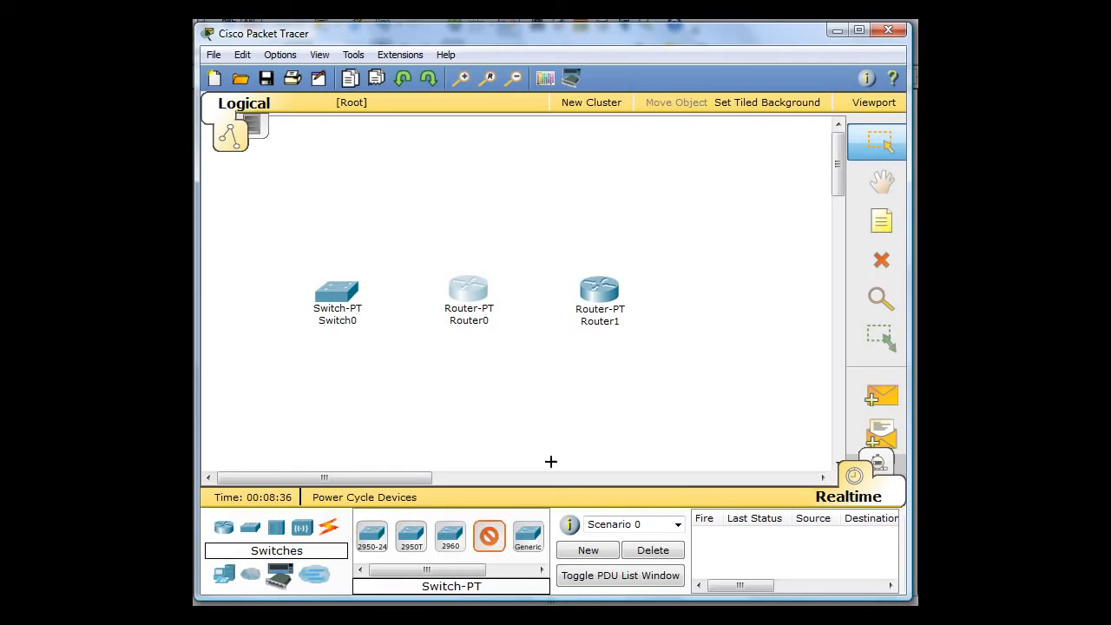
{"action": "left_click", "coordinate": [701, 292]}
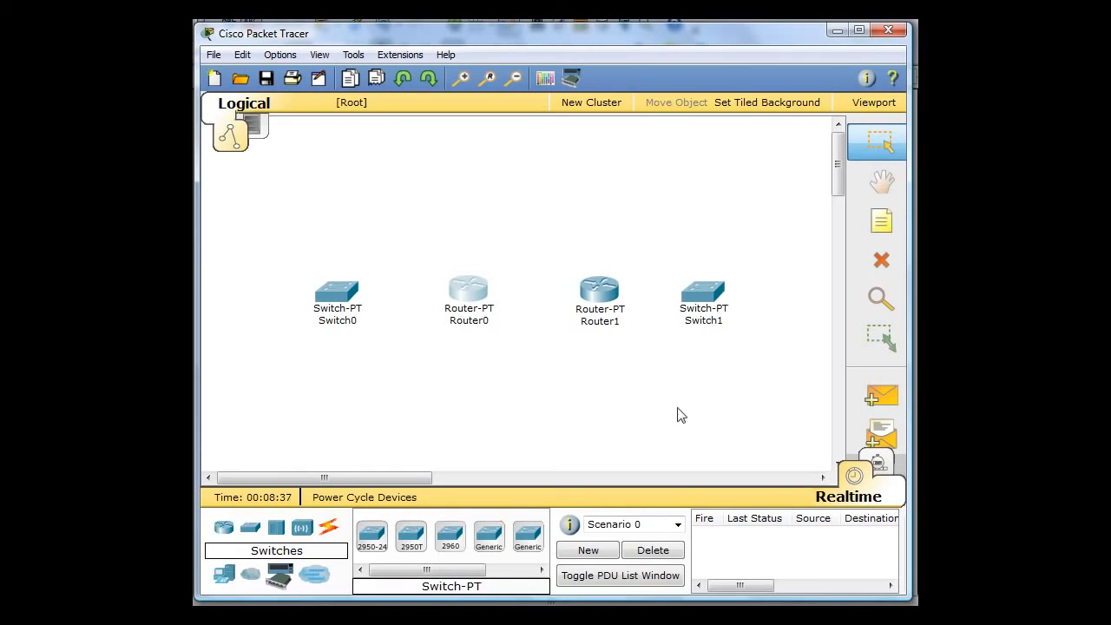
Step: Add two generic PC-PT computers, one at each outer end of the row beside the switches
{"action": "left_click", "coordinate": [231, 575]}
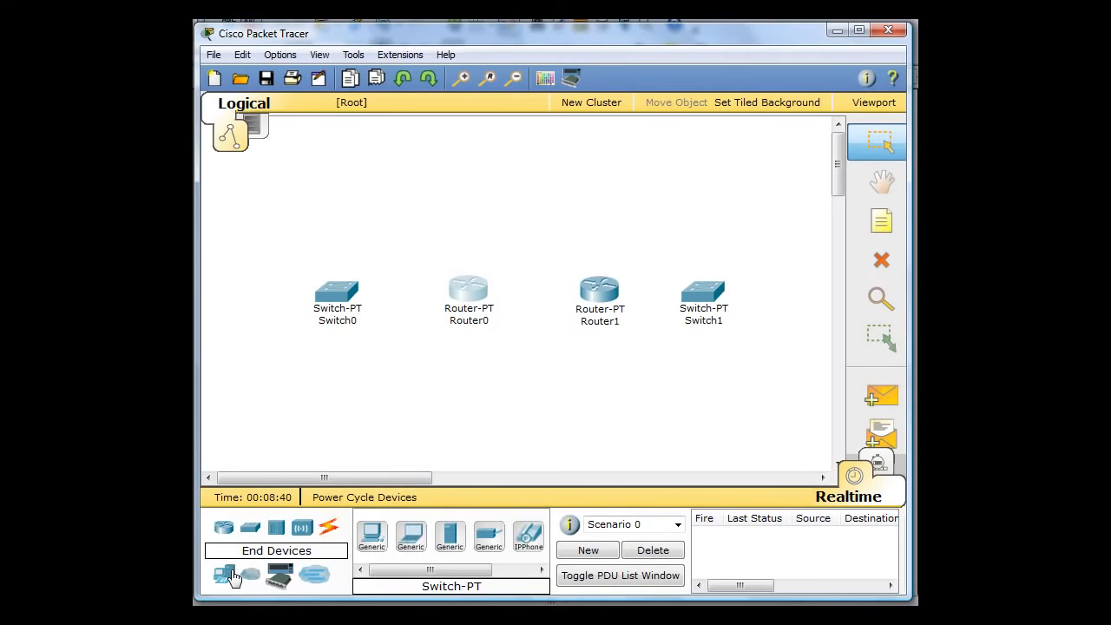
{"action": "left_click", "coordinate": [370, 543]}
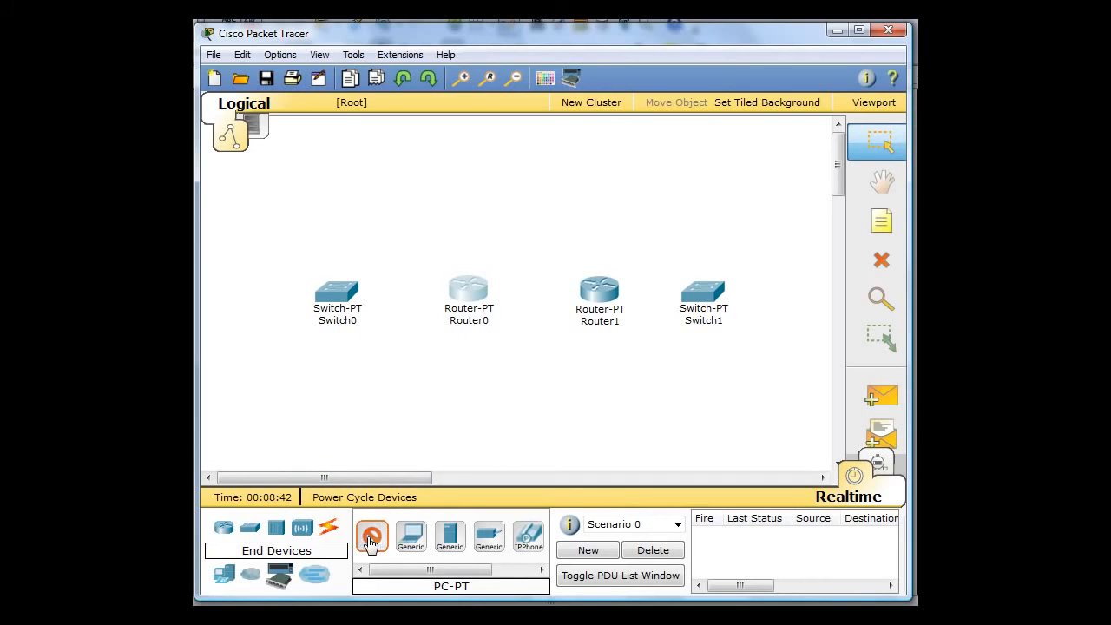
{"action": "left_click", "coordinate": [236, 298]}
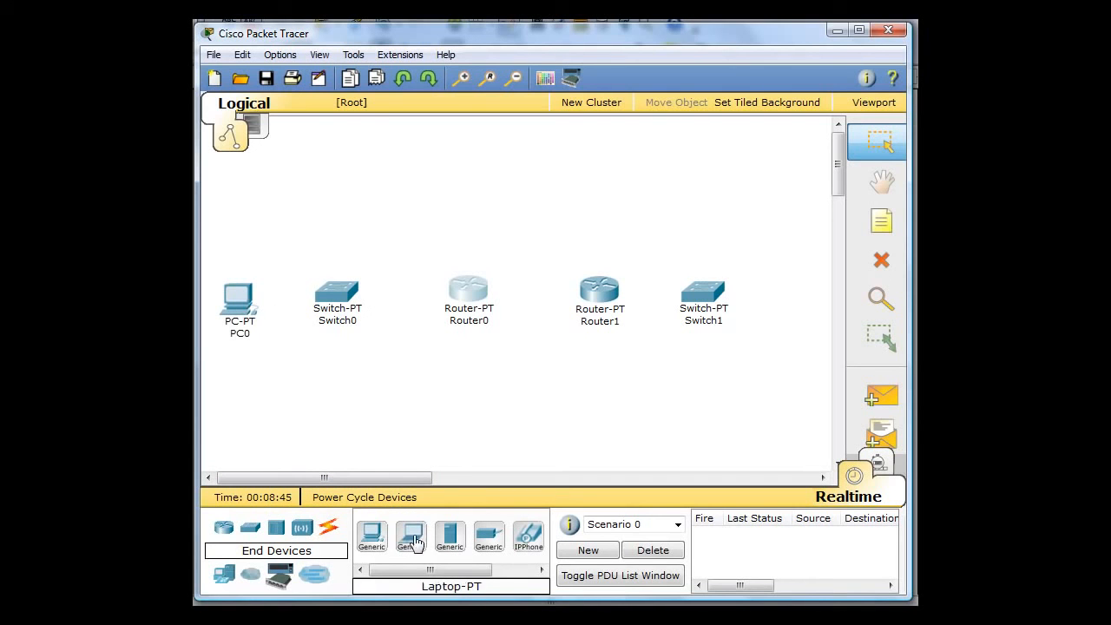
{"action": "left_click", "coordinate": [373, 538]}
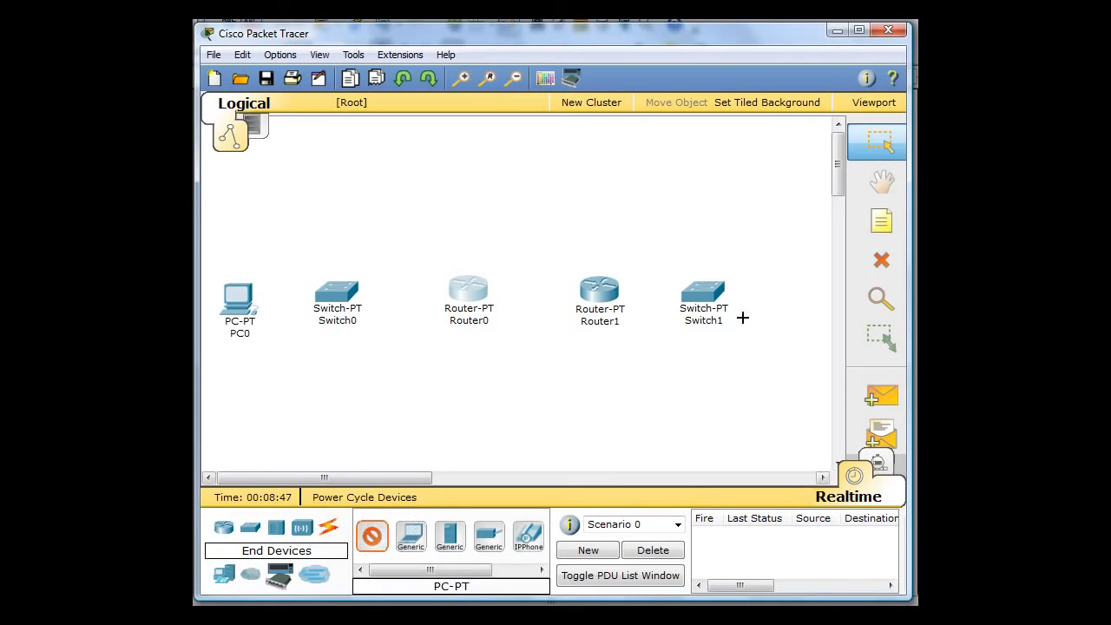
{"action": "left_click", "coordinate": [789, 289]}
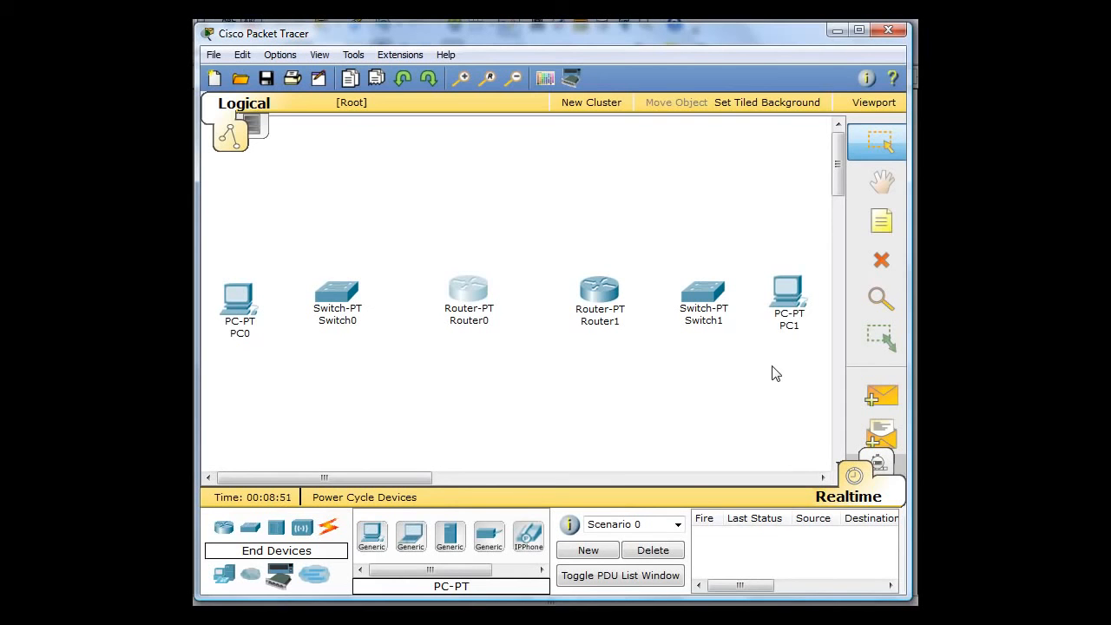
Step: Connect PC0's FastEthernet port to FastEthernet0/1 on Switch0 with a Copper Straight-Through cable
{"action": "left_click", "coordinate": [328, 529]}
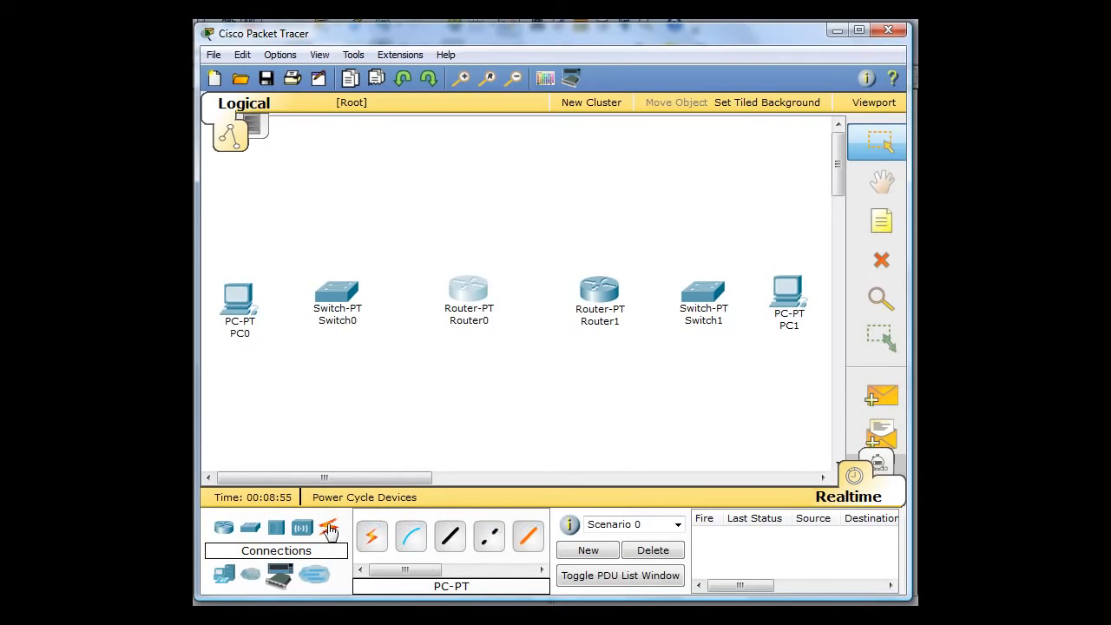
{"action": "left_click", "coordinate": [450, 543]}
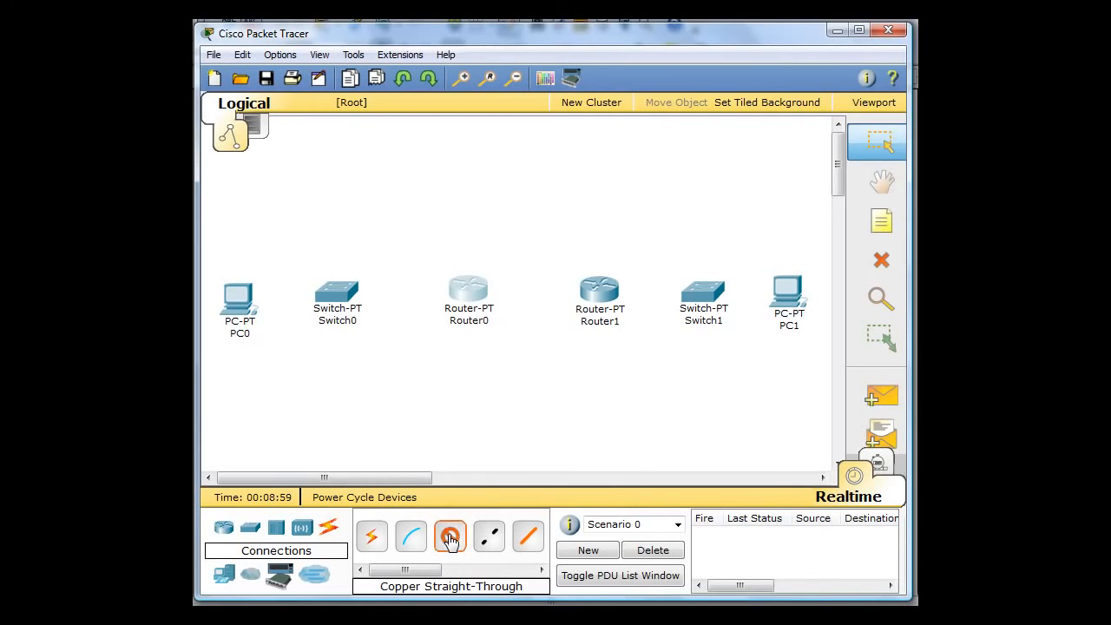
{"action": "left_click", "coordinate": [245, 297]}
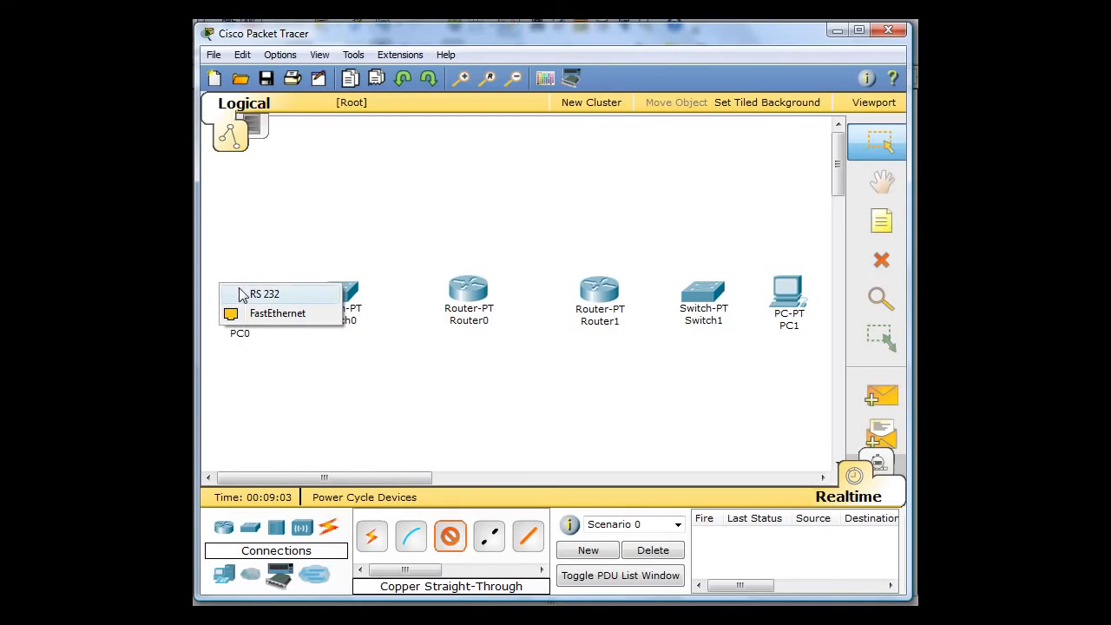
{"action": "left_click", "coordinate": [272, 321]}
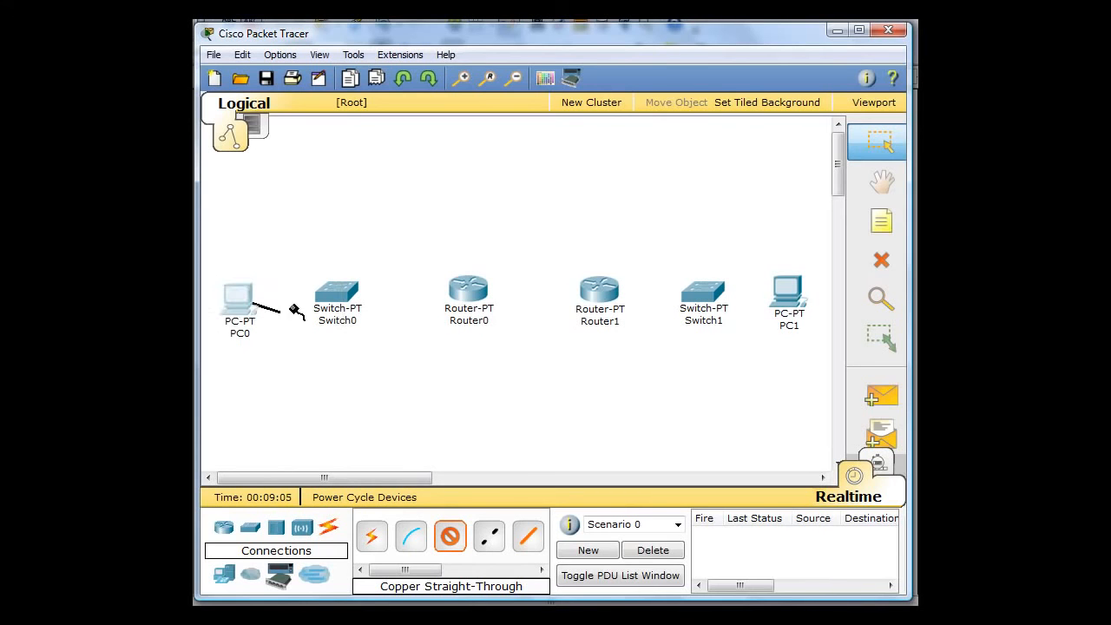
{"action": "left_click", "coordinate": [330, 295]}
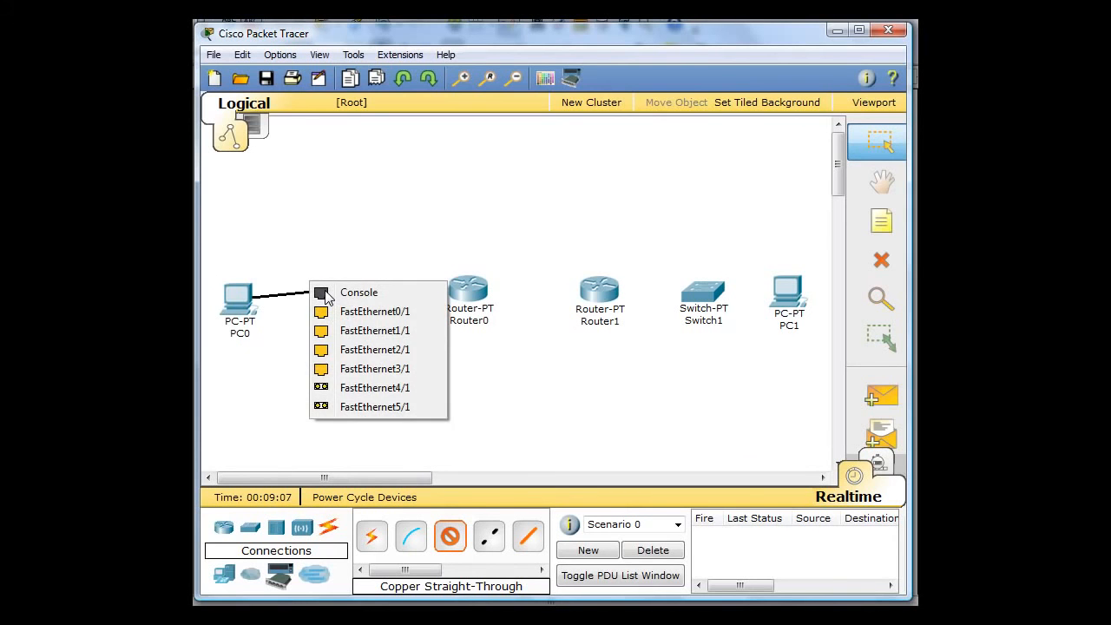
{"action": "left_click", "coordinate": [369, 312]}
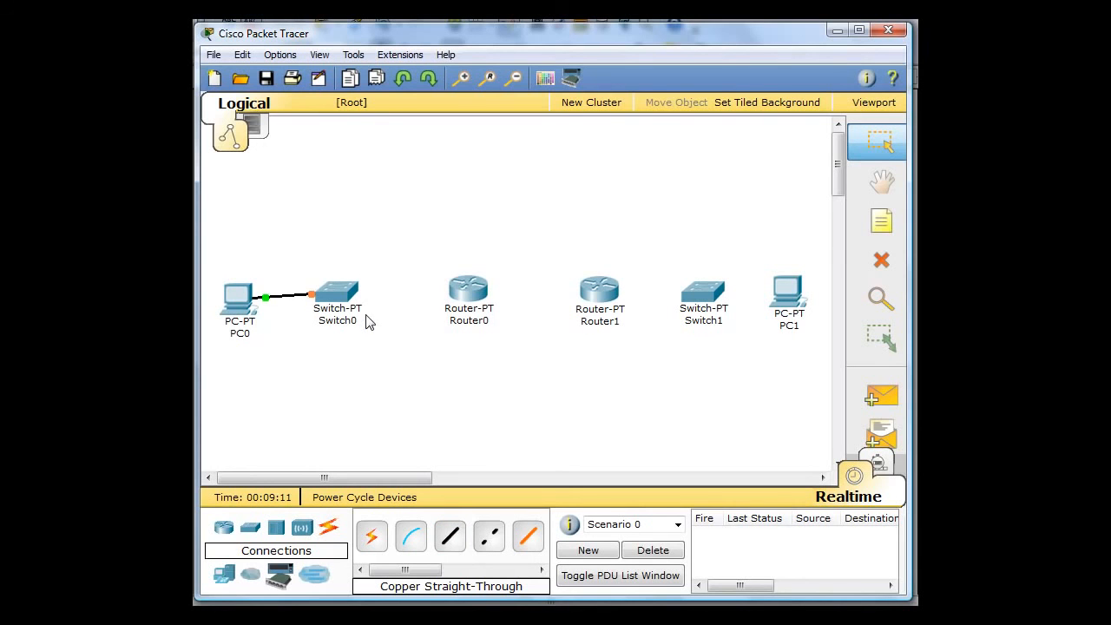
Step: Rename the PC connected to Switch0 as "PC 1"
{"action": "left_click", "coordinate": [237, 337]}
{"action": "left_click", "coordinate": [241, 335]}
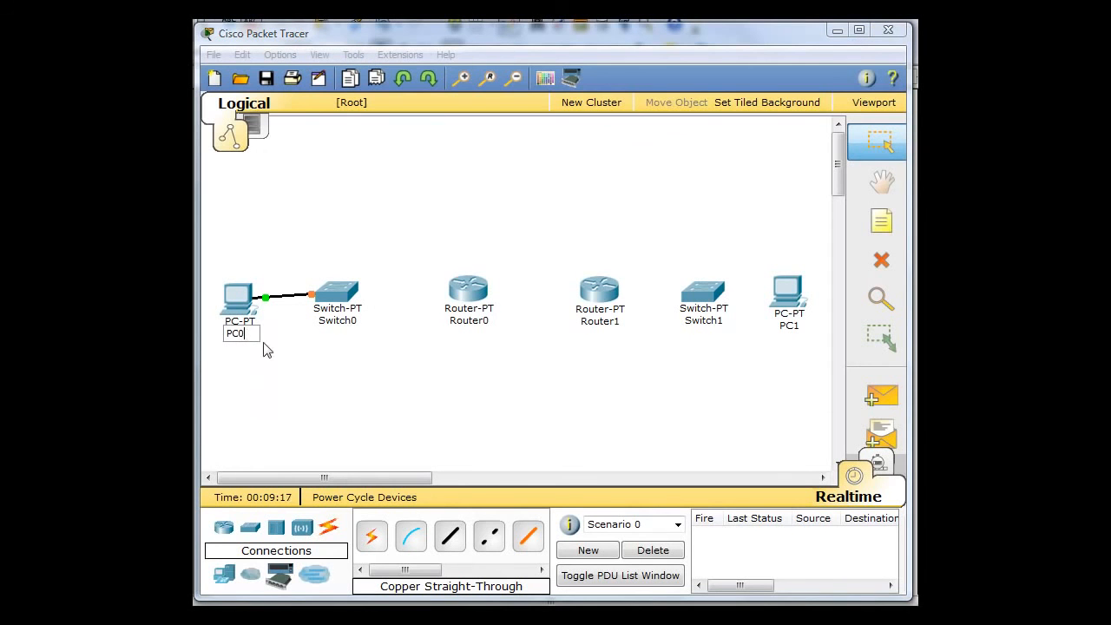
{"action": "key", "text": "BackSpace"}
{"action": "type", "text": "1"}
{"action": "left_click", "coordinate": [336, 354]}
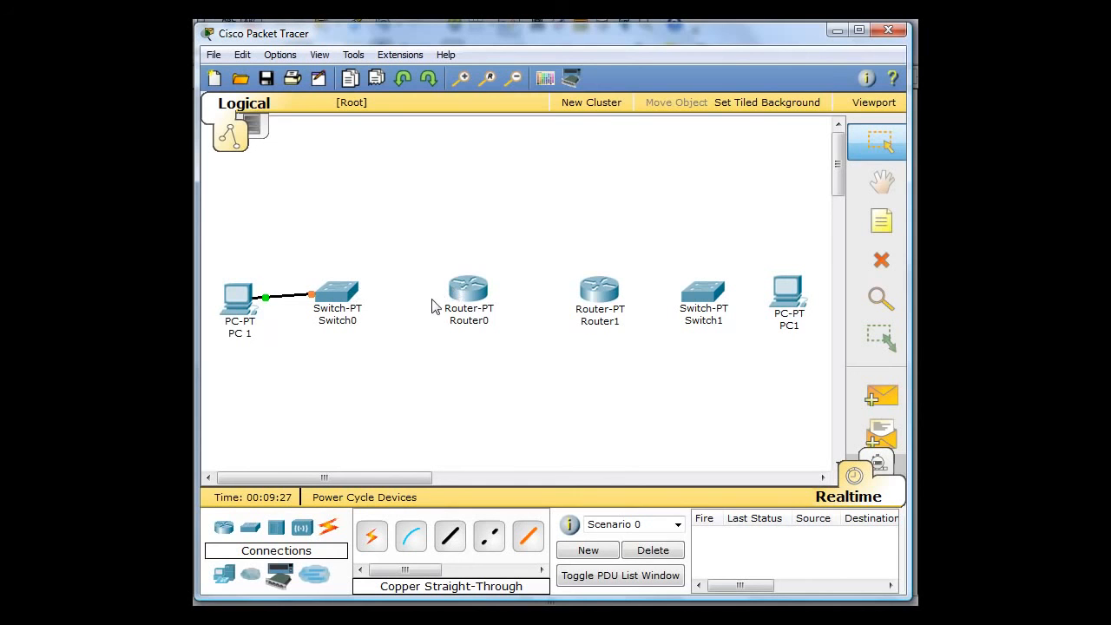
Step: Connect Switch0 to FastEthernet0/0 on Router0 with a Copper Straight-Through cable
{"action": "left_click", "coordinate": [450, 538]}
{"action": "left_click", "coordinate": [345, 291]}
{"action": "left_click", "coordinate": [365, 334]}
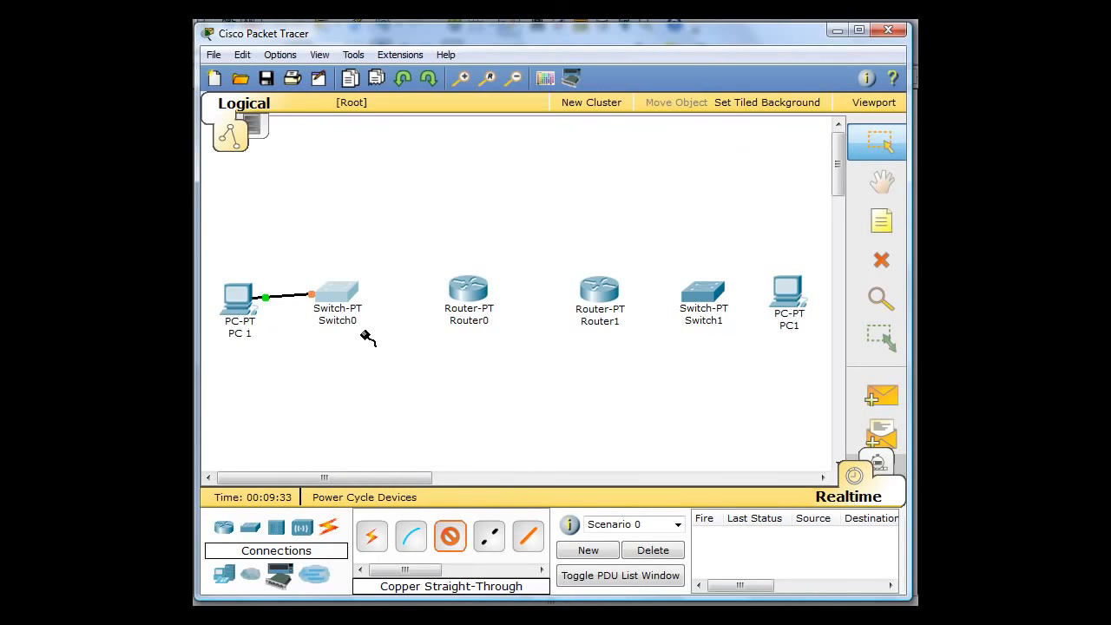
{"action": "left_click", "coordinate": [460, 291]}
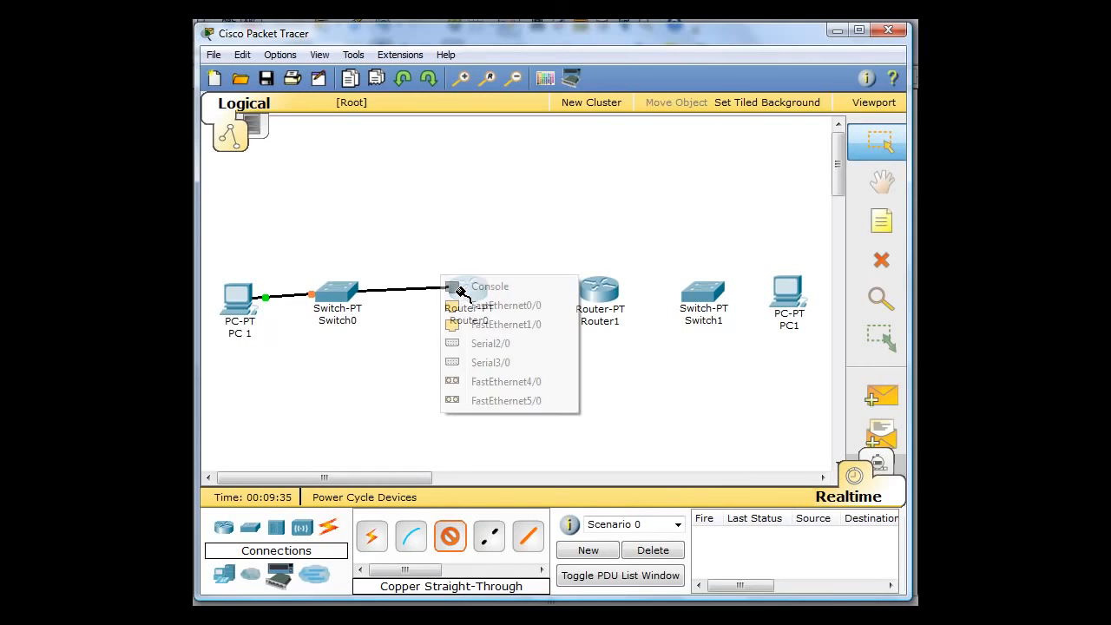
{"action": "left_click", "coordinate": [499, 305]}
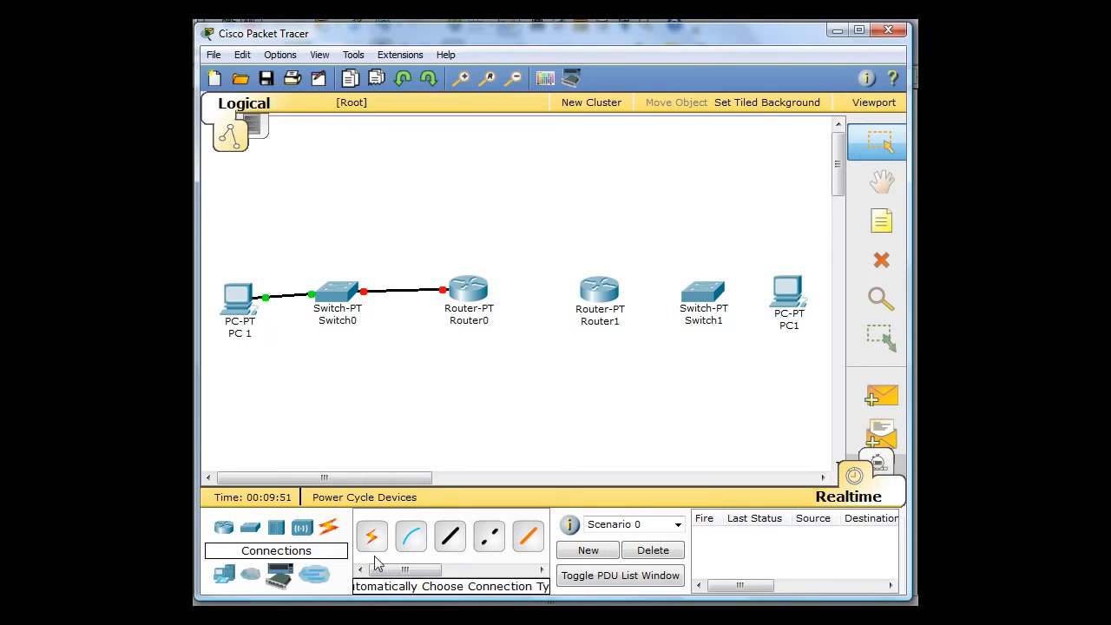
Step: Link Serial2/0 on Router0 to Serial2/0 on Router1 with a Serial DCE cable, starting from Router0
{"action": "left_click_drag", "start_coordinate": [382, 569], "coordinate": [440, 570]}
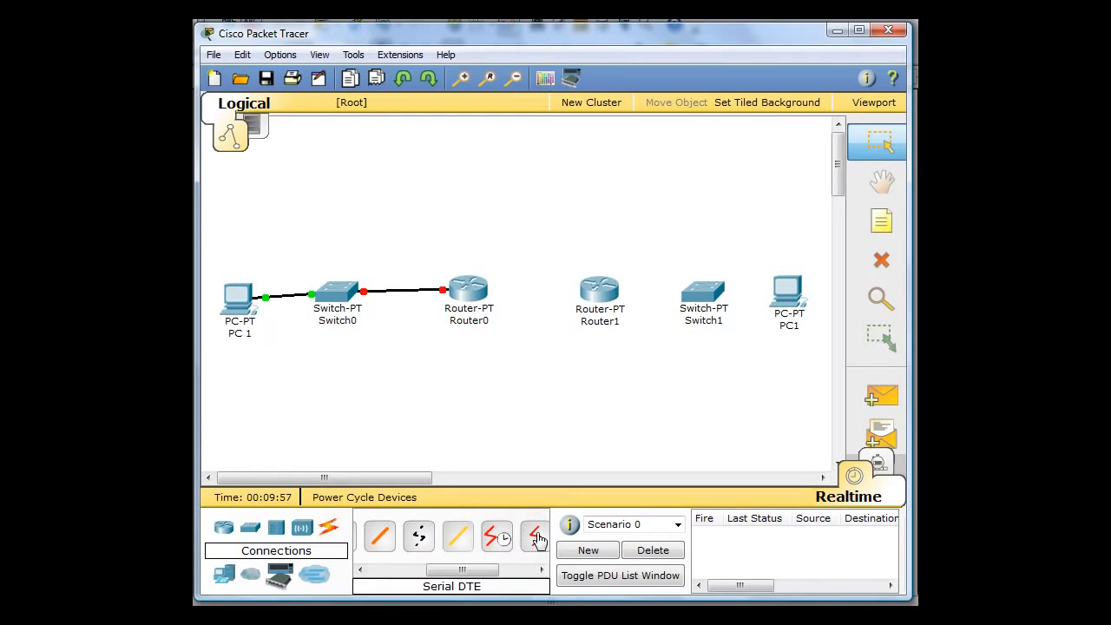
{"action": "left_click", "coordinate": [492, 539]}
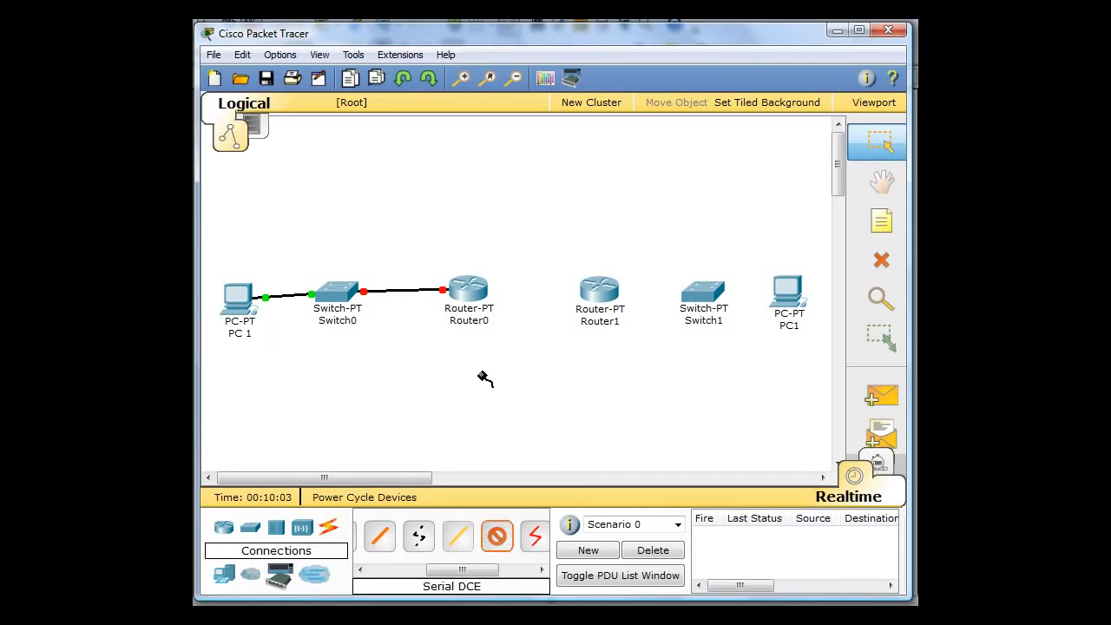
{"action": "left_click", "coordinate": [478, 290]}
{"action": "left_click", "coordinate": [483, 328]}
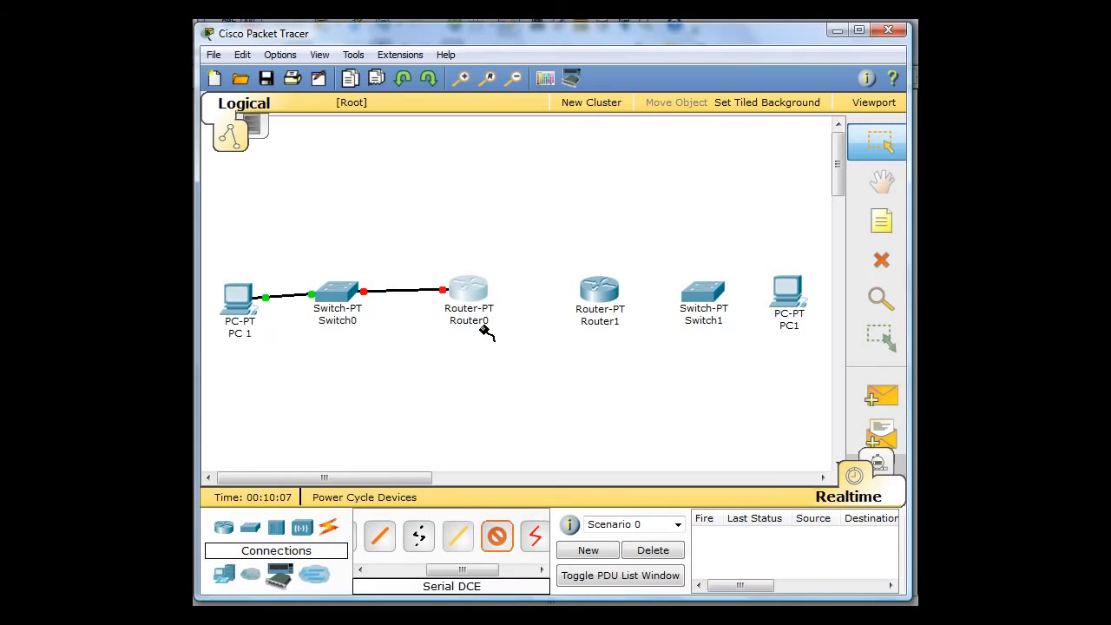
{"action": "left_click", "coordinate": [593, 290]}
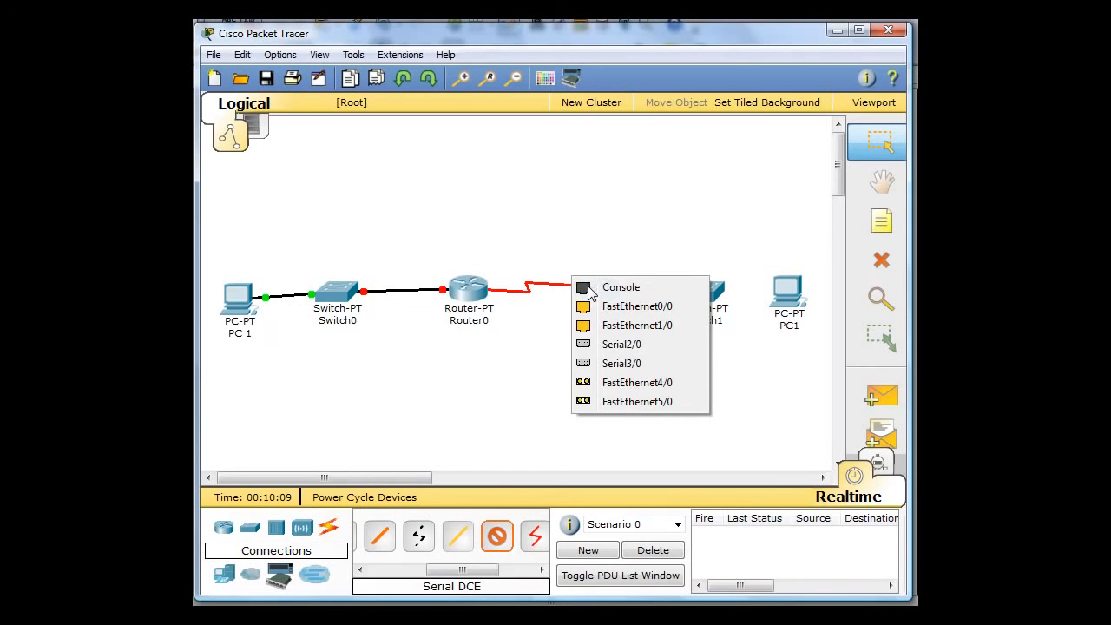
{"action": "left_click", "coordinate": [620, 344]}
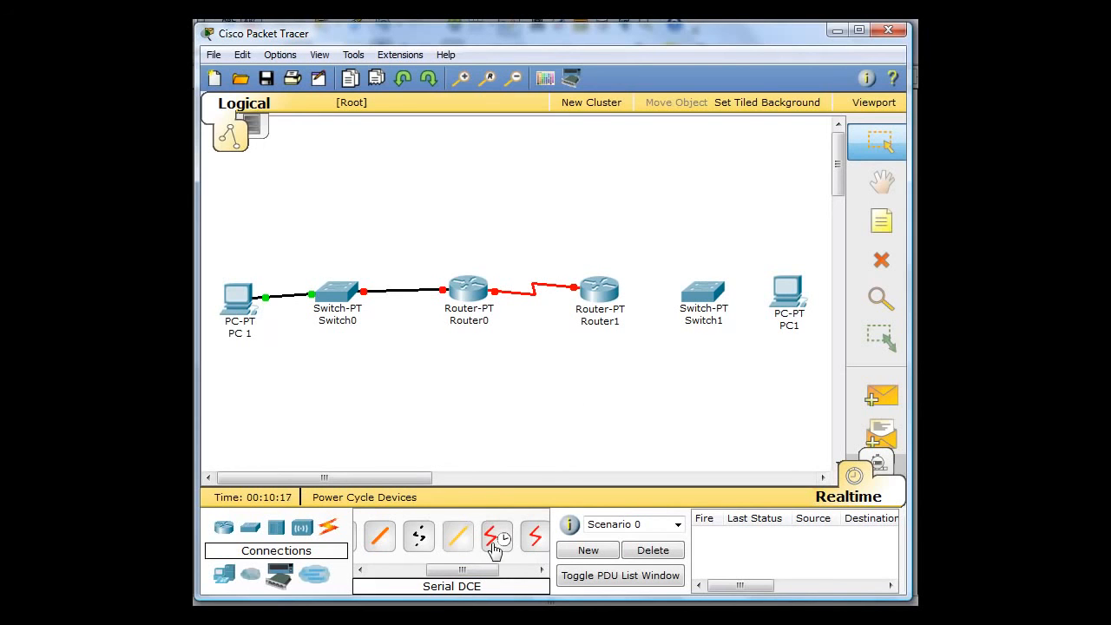
Step: Rename Router0 as "Router 1" and the router at the other end of the serial link as "Router2"
{"action": "mouse_move", "coordinate": [513, 298]}
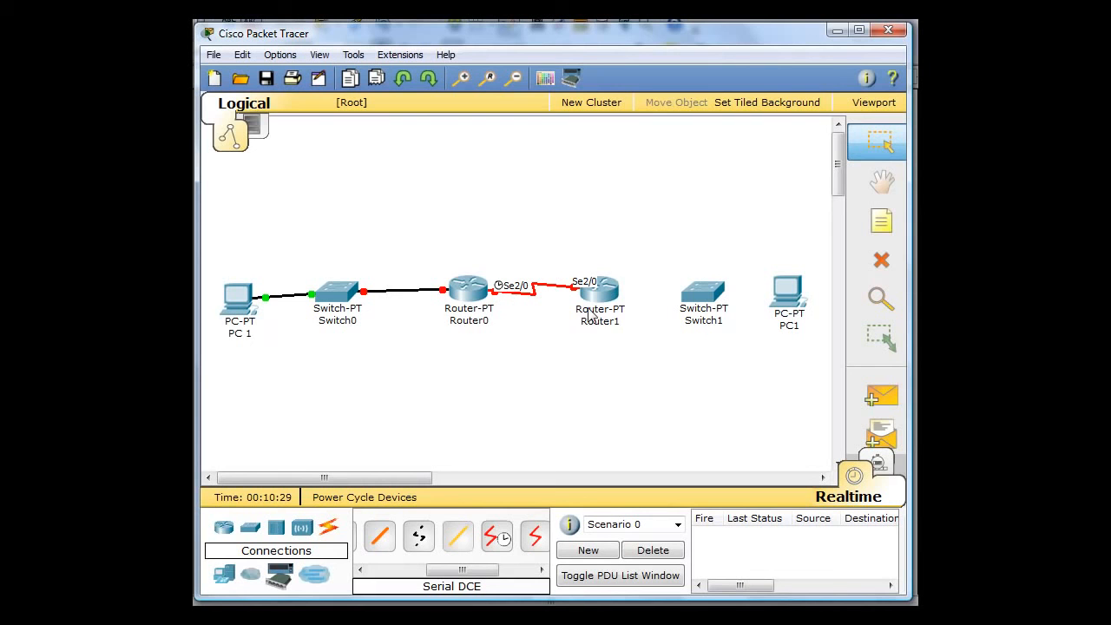
{"action": "mouse_move", "coordinate": [604, 304]}
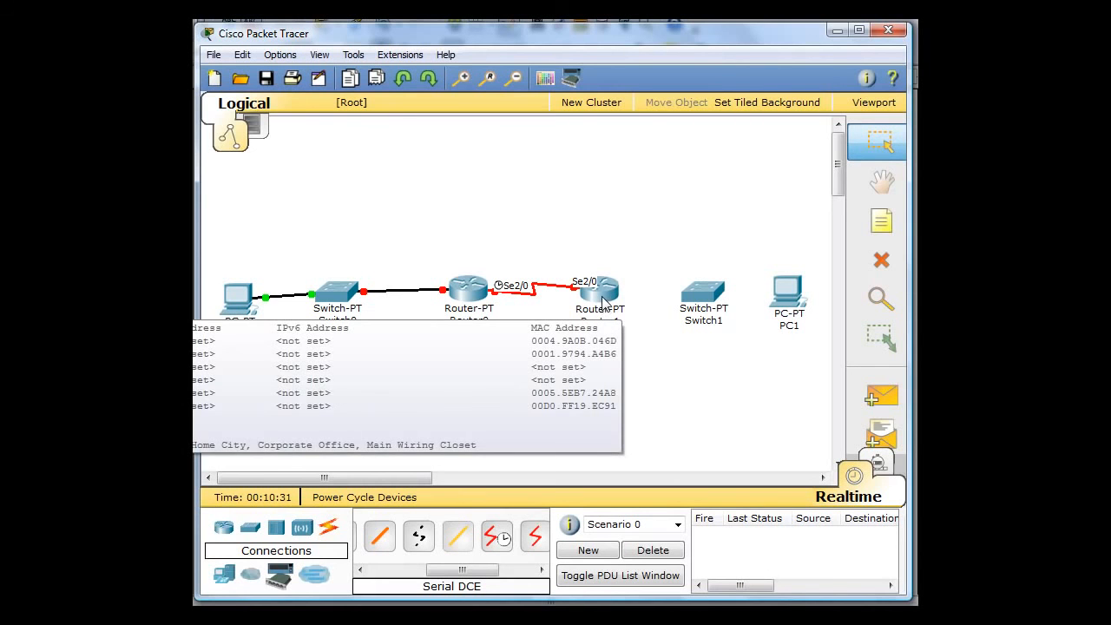
{"action": "left_click", "coordinate": [472, 320]}
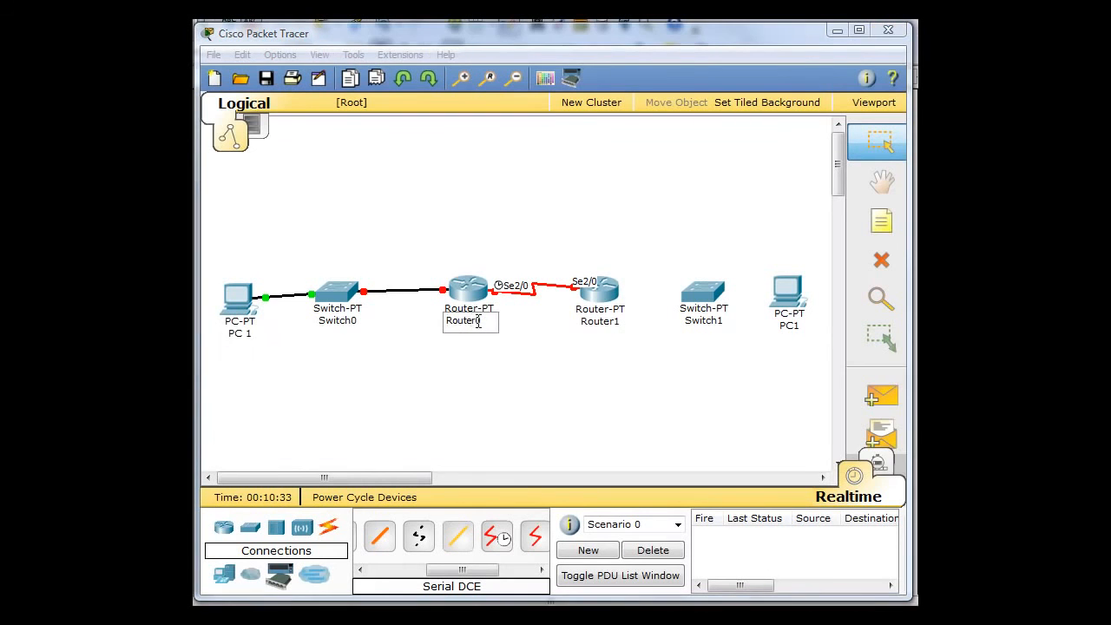
{"action": "type", "text": "1"}
{"action": "key", "text": "Return"}
{"action": "left_click", "coordinate": [608, 321]}
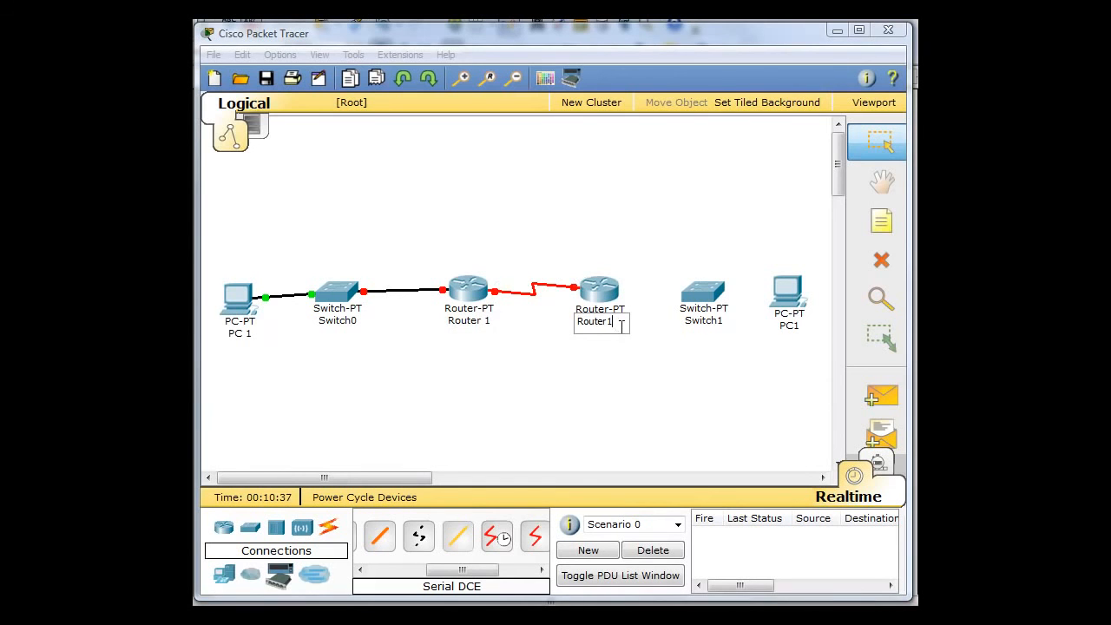
{"action": "type", "text": "2"}
{"action": "key", "text": "Return"}
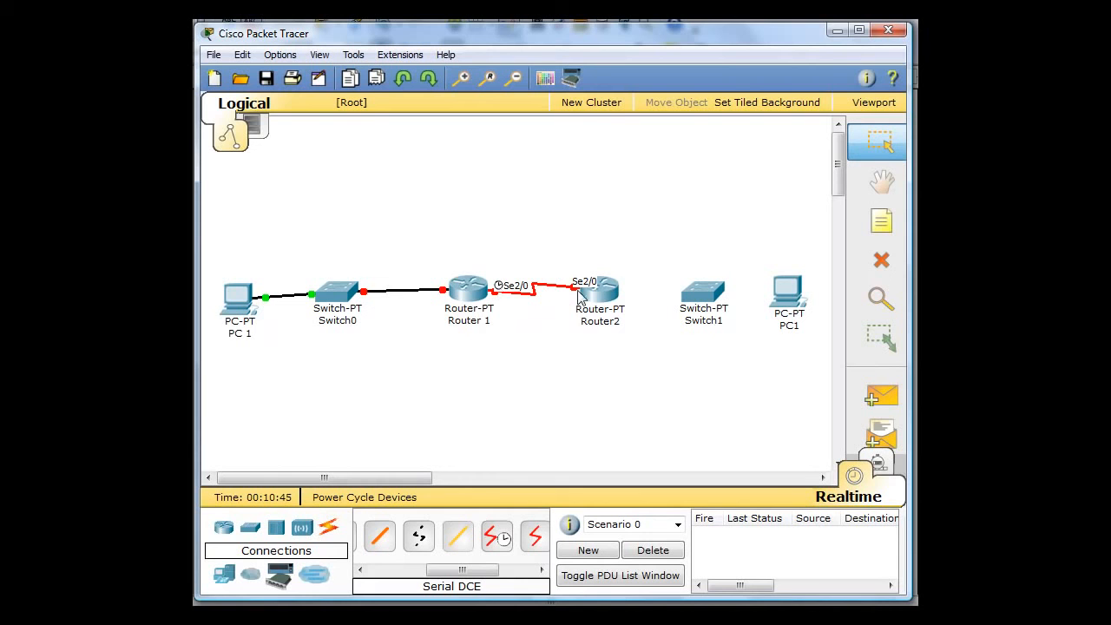
{"action": "mouse_move", "coordinate": [583, 295]}
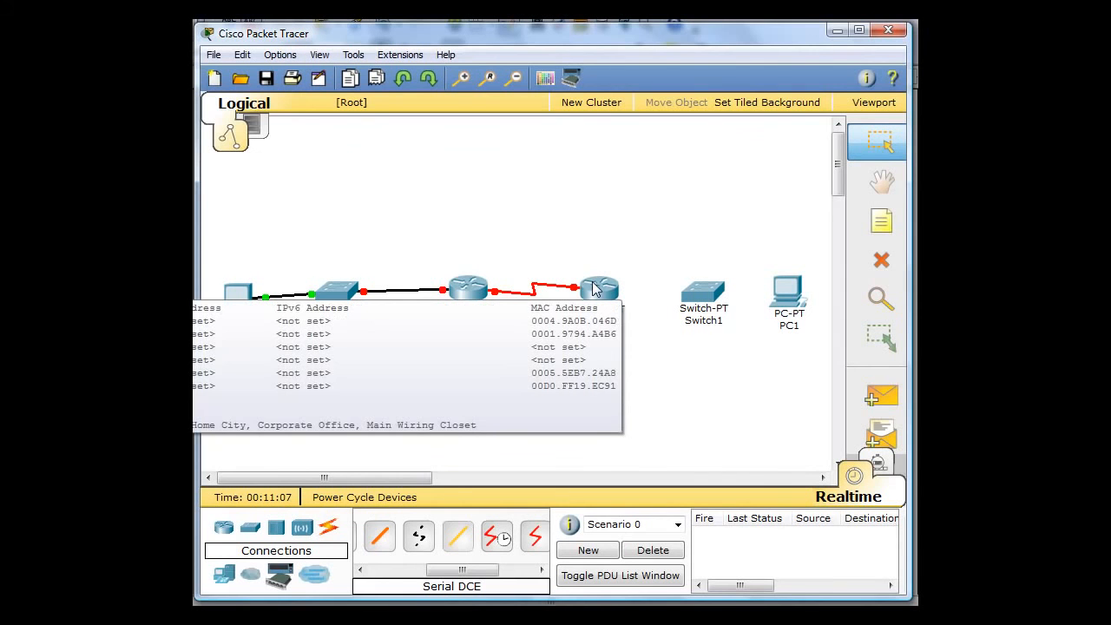
{"action": "mouse_move", "coordinate": [476, 298]}
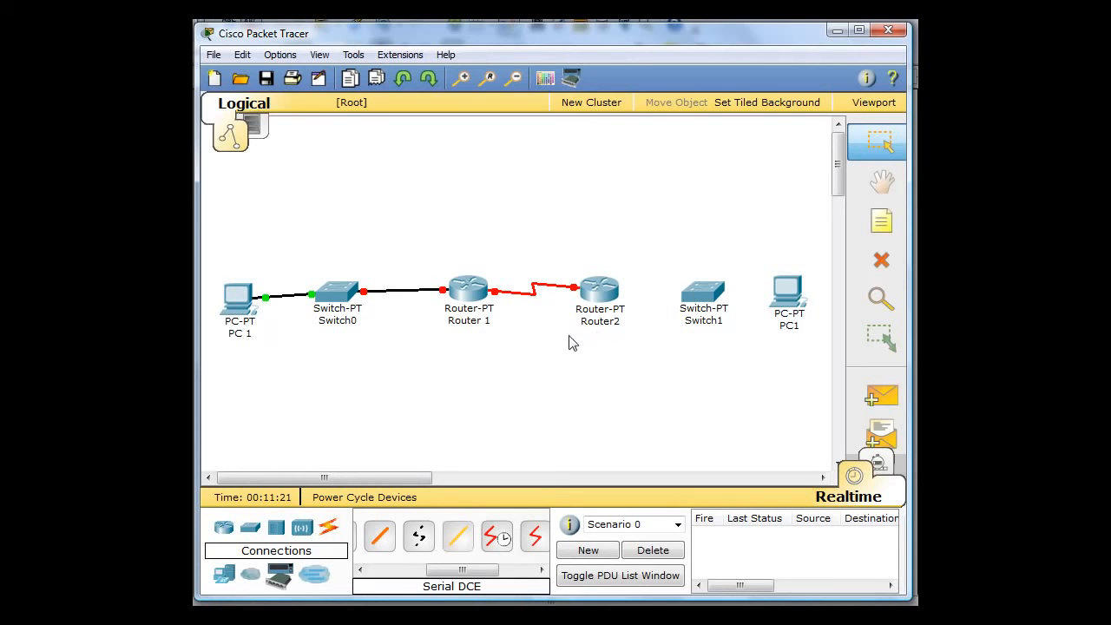
Step: Connect the FastEthernet port of PC1 to Switch1 with a Copper Straight-Through cable
{"action": "left_click_drag", "start_coordinate": [446, 573], "coordinate": [395, 574]}
{"action": "left_click", "coordinate": [436, 536]}
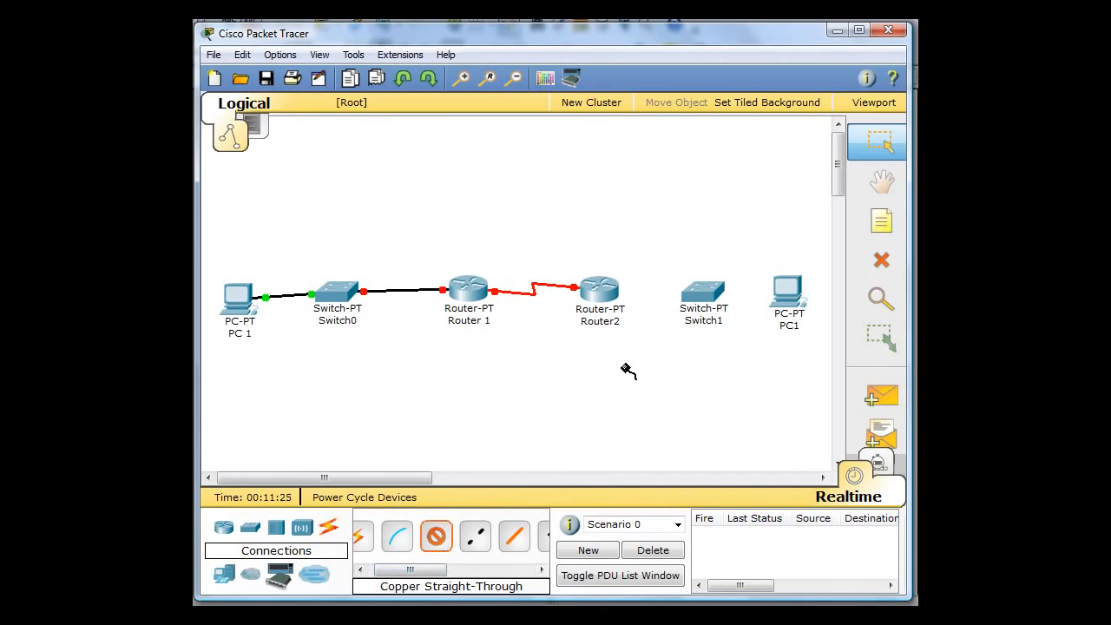
{"action": "left_click", "coordinate": [786, 289]}
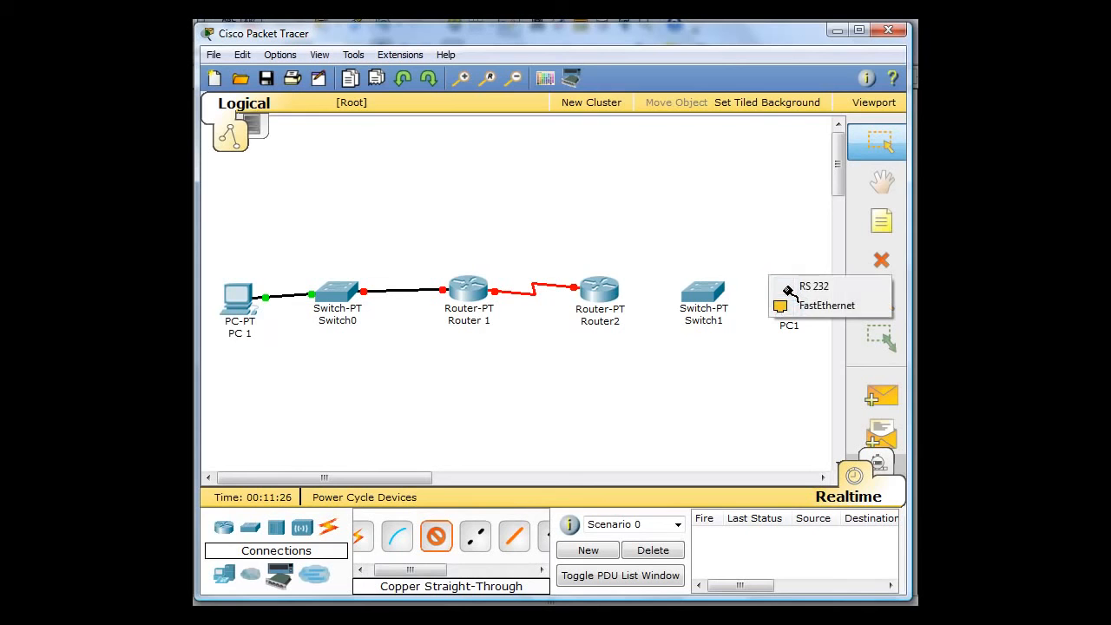
{"action": "left_click", "coordinate": [812, 306]}
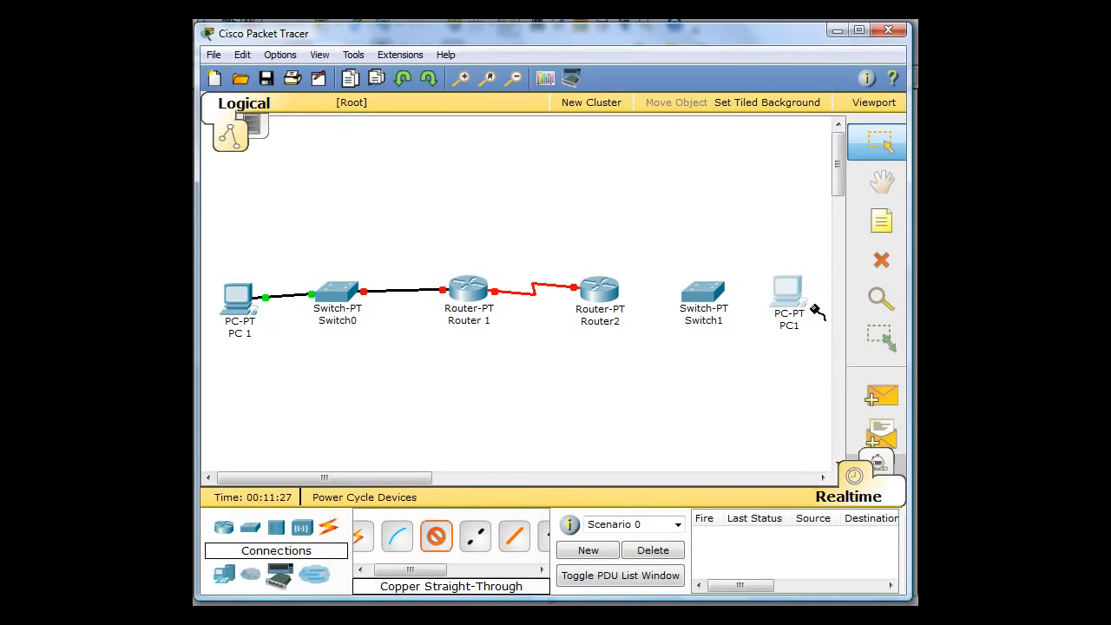
{"action": "left_click", "coordinate": [708, 288]}
{"action": "left_click", "coordinate": [736, 318]}
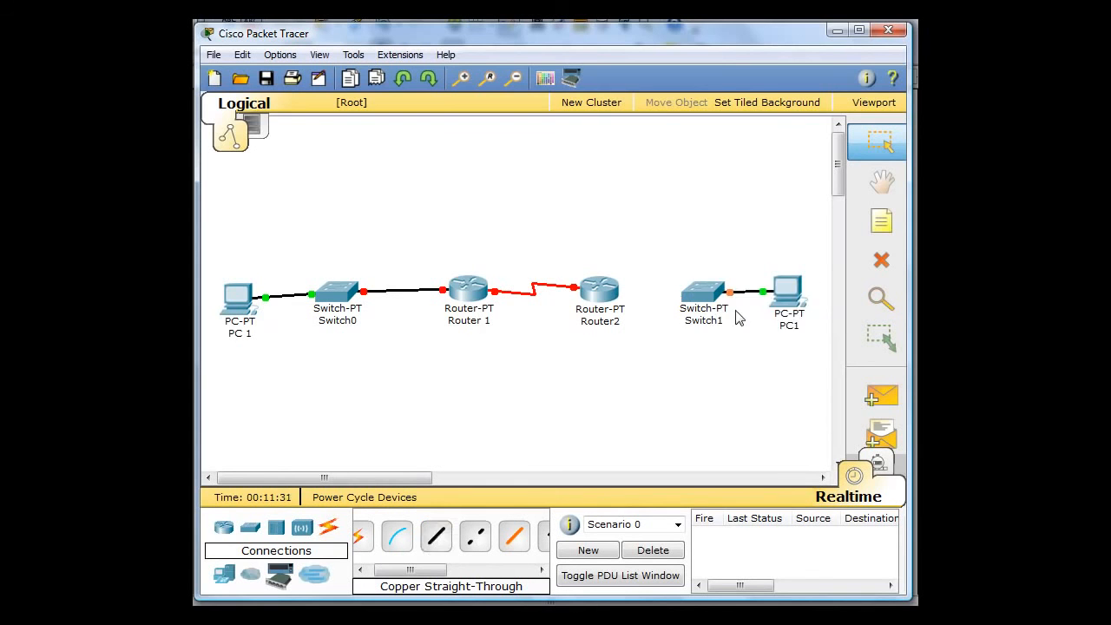
Step: Connect Switch1 to FastEthernet0/0 on Router2 with a Copper Straight-Through cable
{"action": "left_click", "coordinate": [439, 537]}
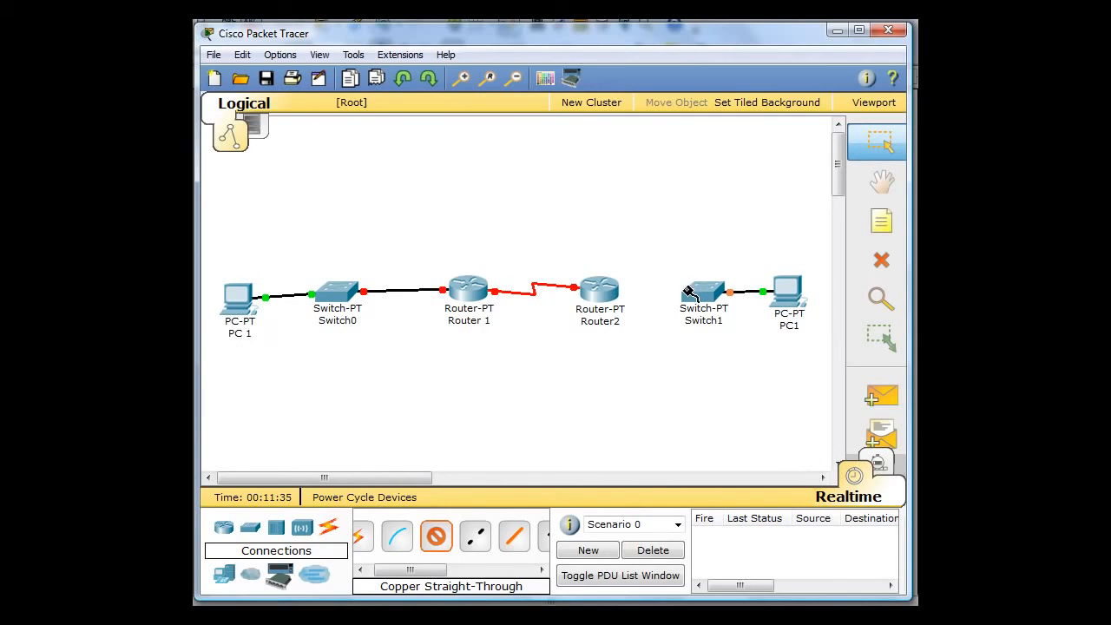
{"action": "left_click", "coordinate": [703, 290]}
{"action": "left_click", "coordinate": [738, 331]}
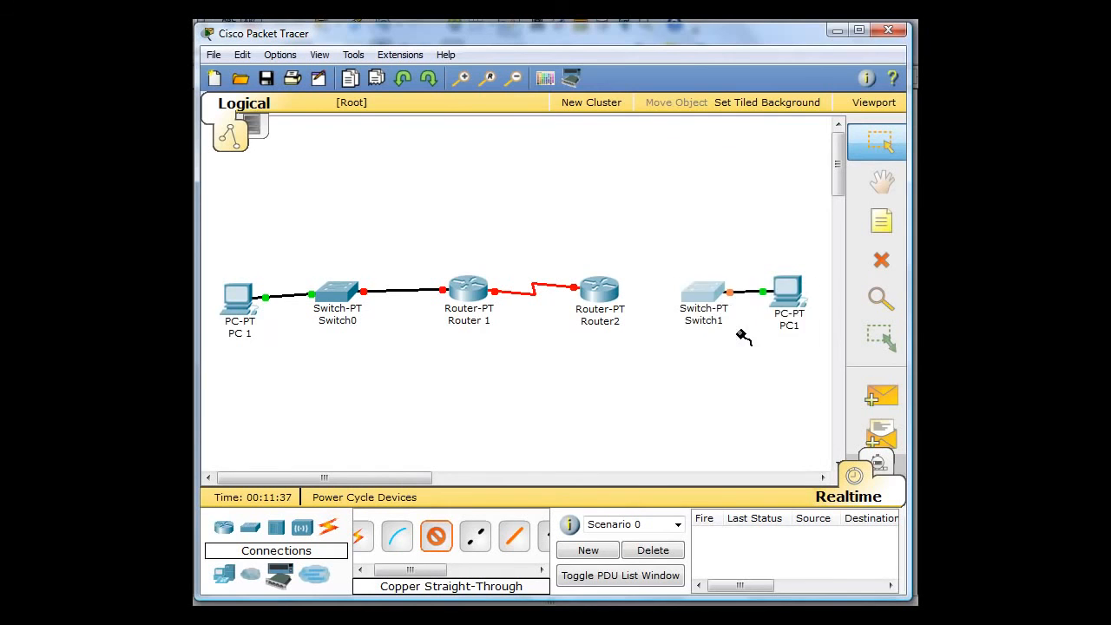
{"action": "left_click", "coordinate": [611, 291]}
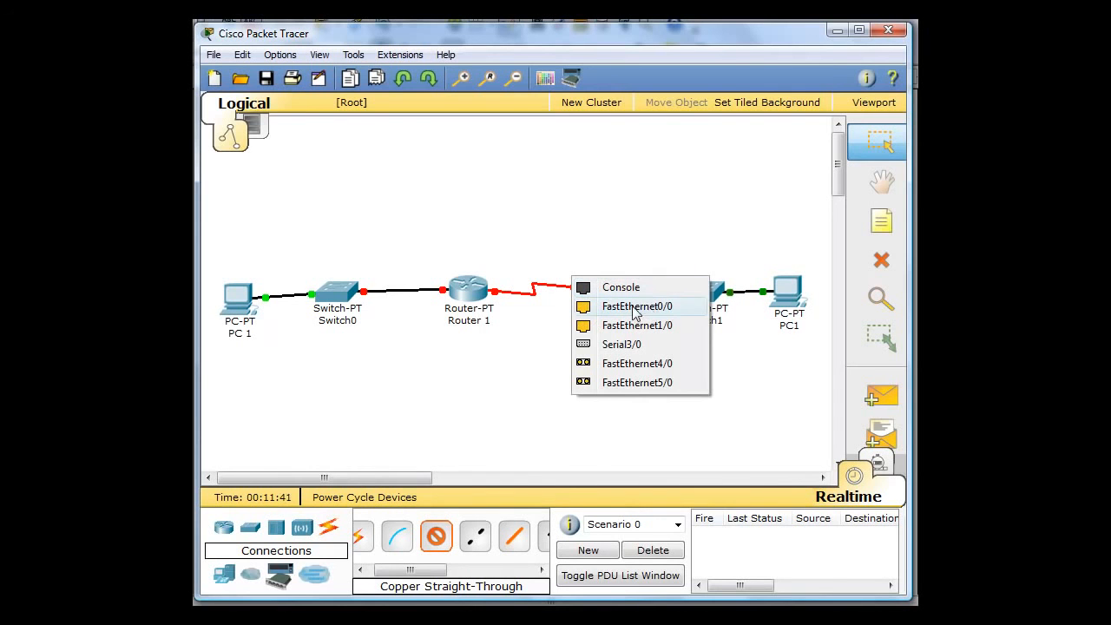
{"action": "left_click", "coordinate": [635, 309]}
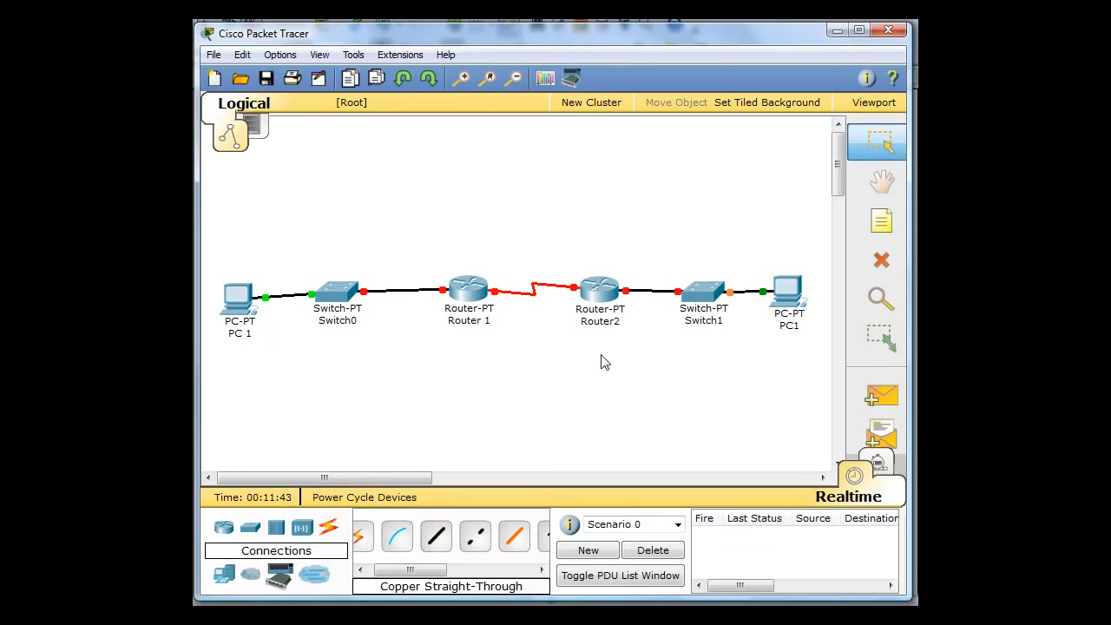